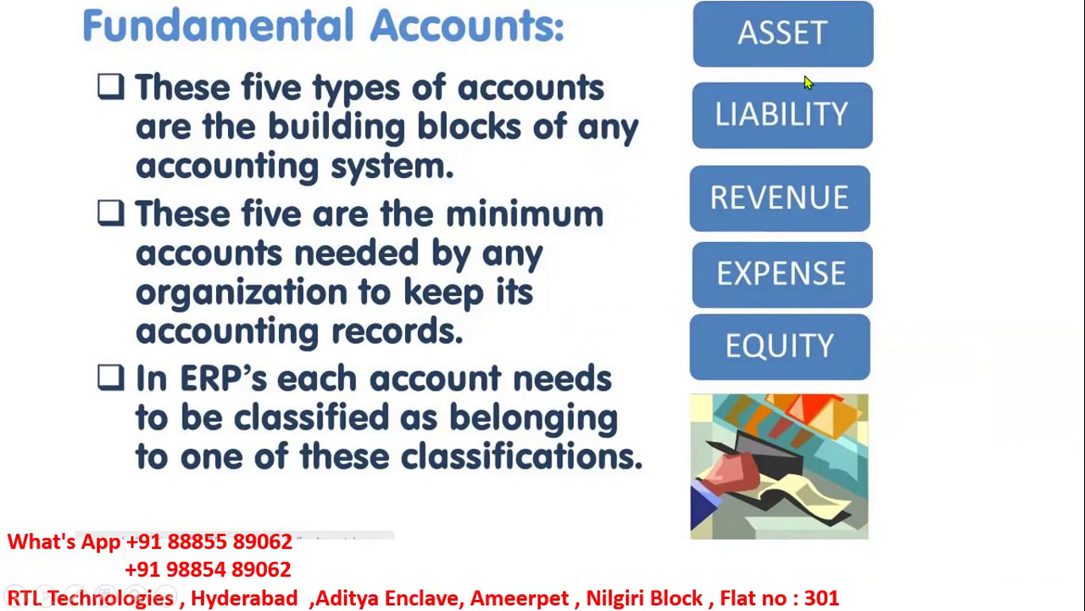
- Advance to the slide describing the five account types, then bring up the window switcher
click(940, 404)
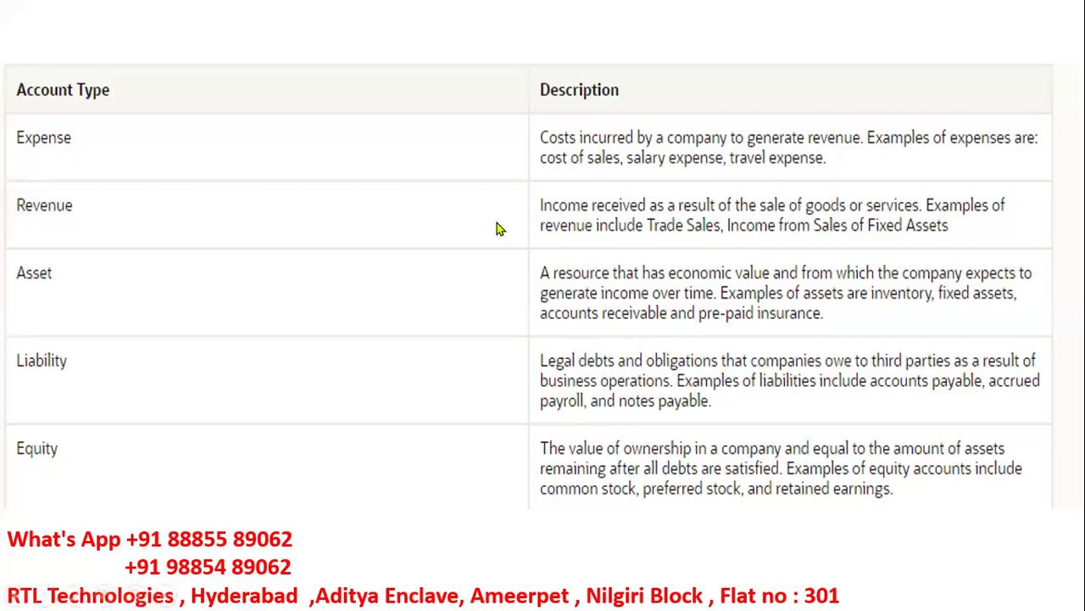
key(alt+Tab)
key(alt+Tab)
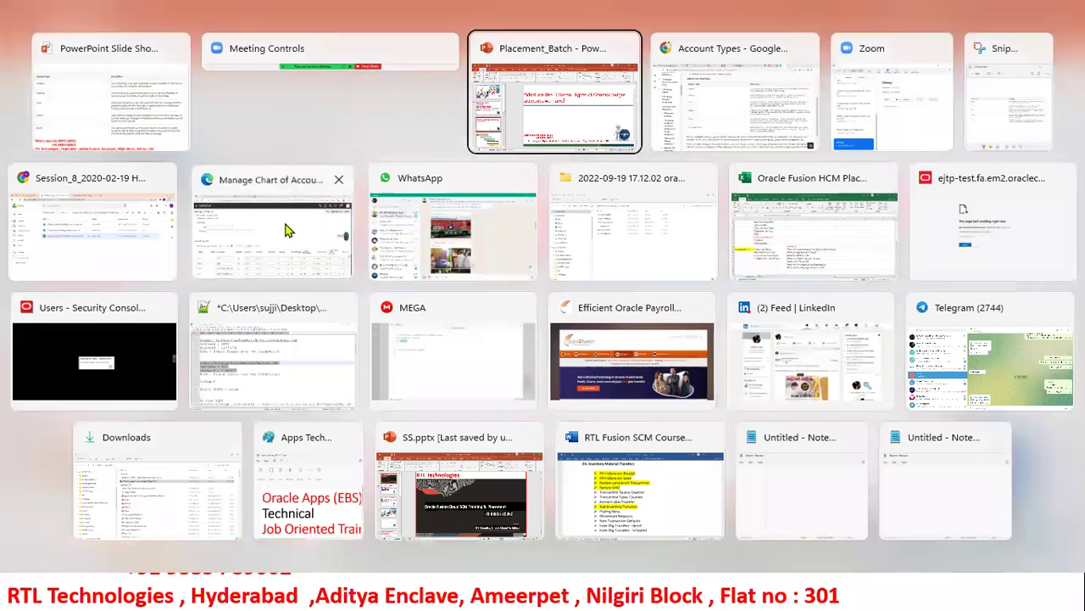
- Switch from PowerPoint to the Edge window with Oracle's Corporate Account Manage Values page
key(super)
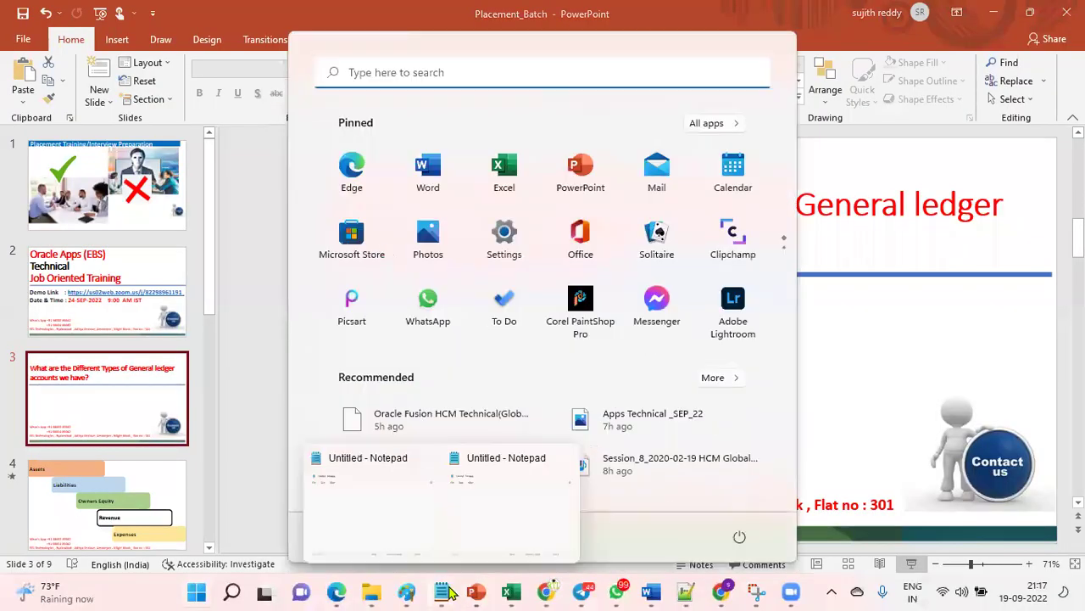
key(super)
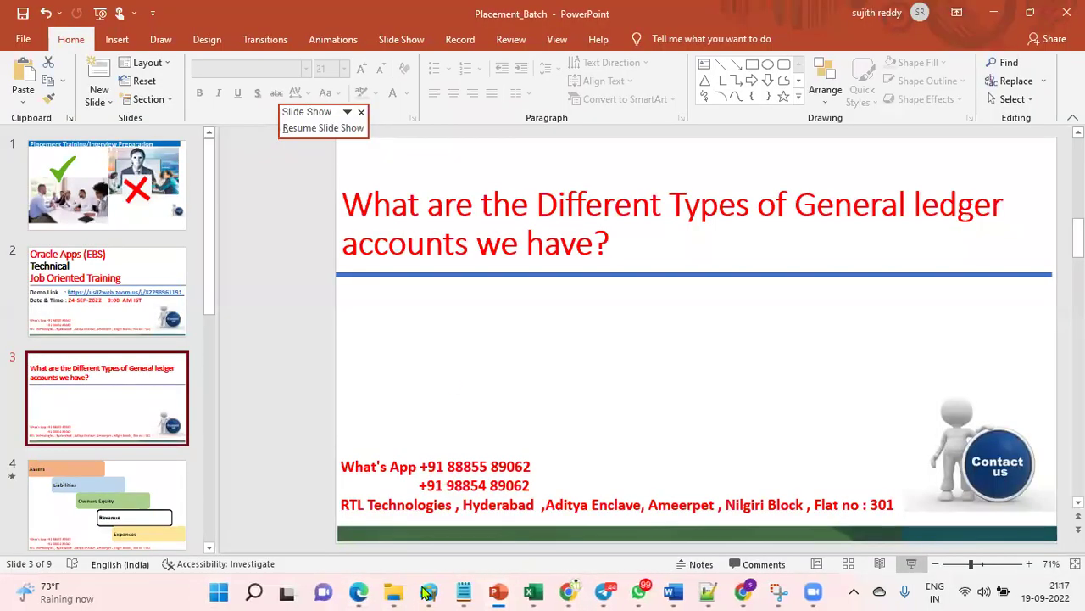
click(357, 592)
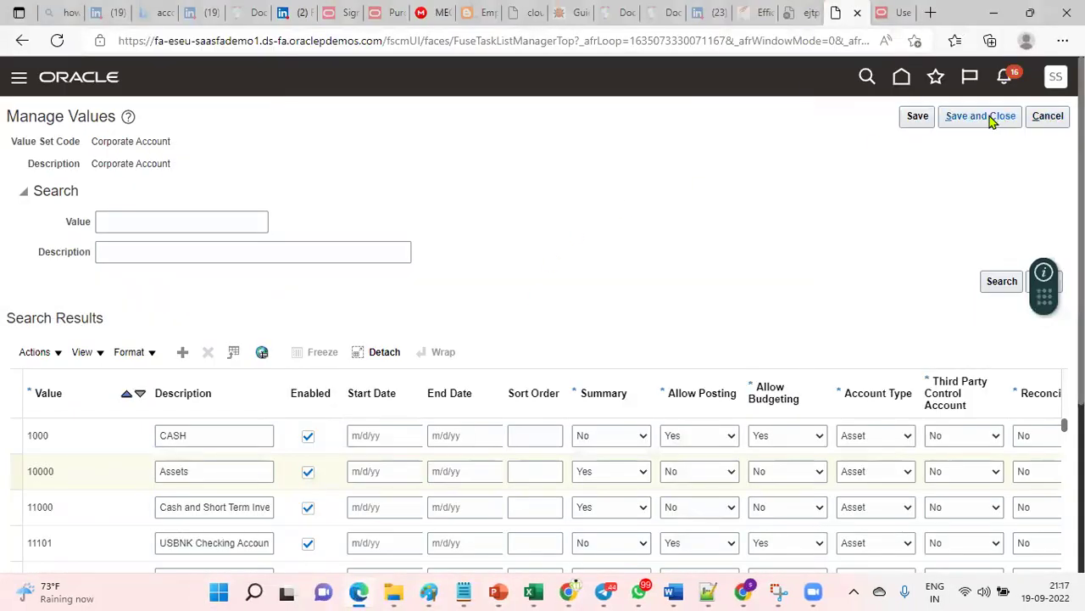
- Make Edge full screen and return to the Oracle Fusion home page
click(902, 78)
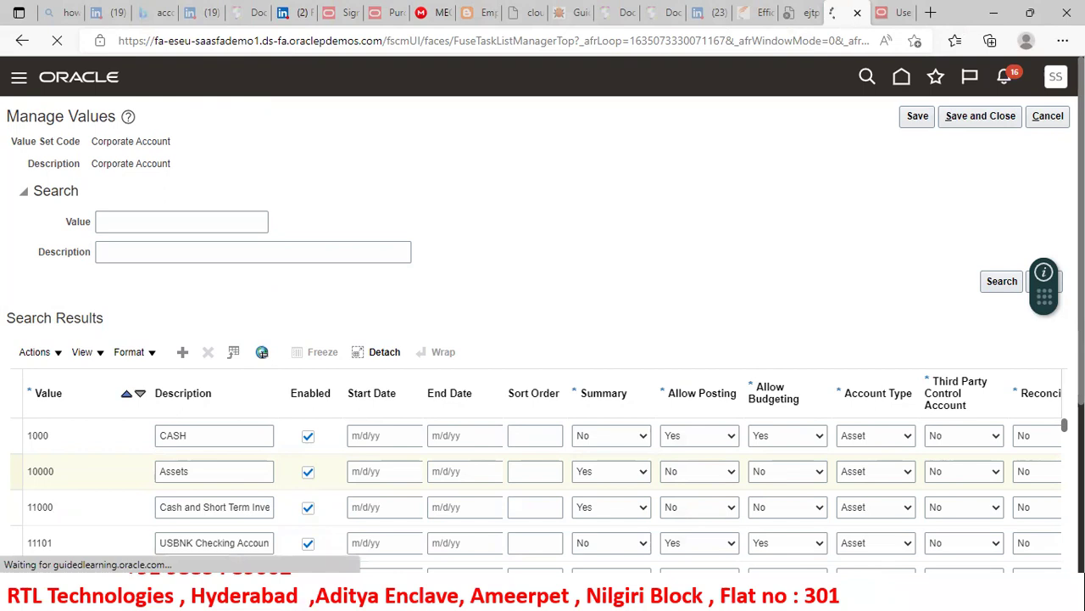
click(1063, 40)
click(1026, 99)
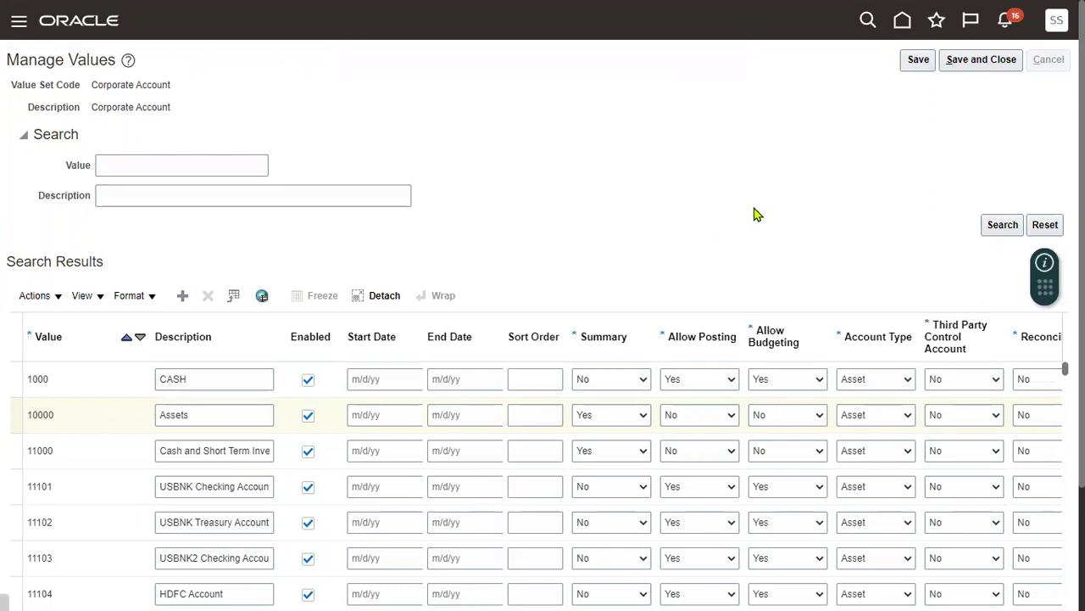
click(902, 20)
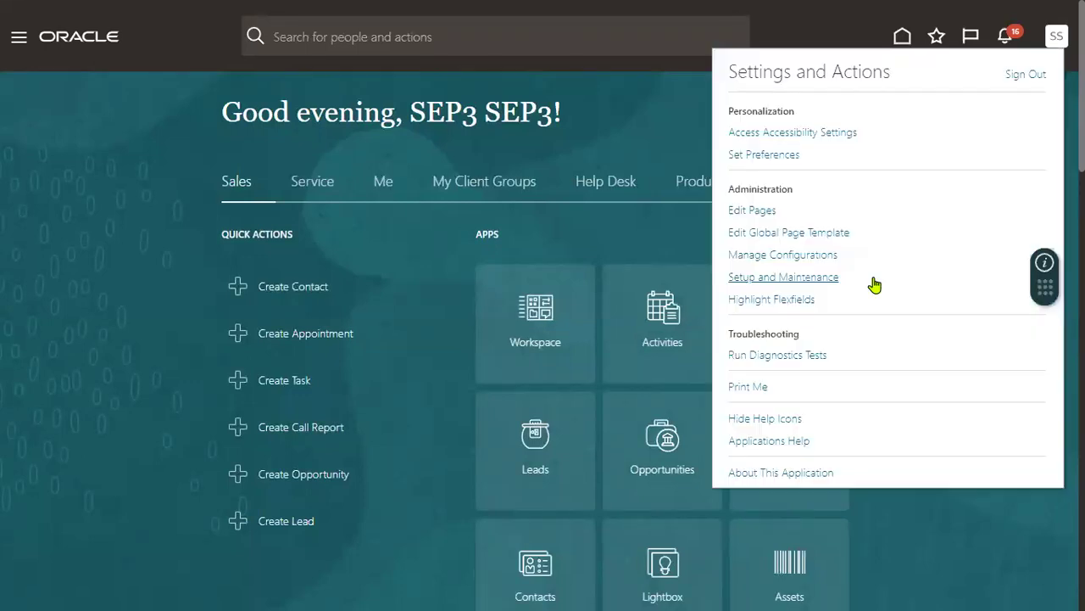
- In Setup and Maintenance, switch the offering to Financials and enter 'chart of acc' as the task search
click(797, 278)
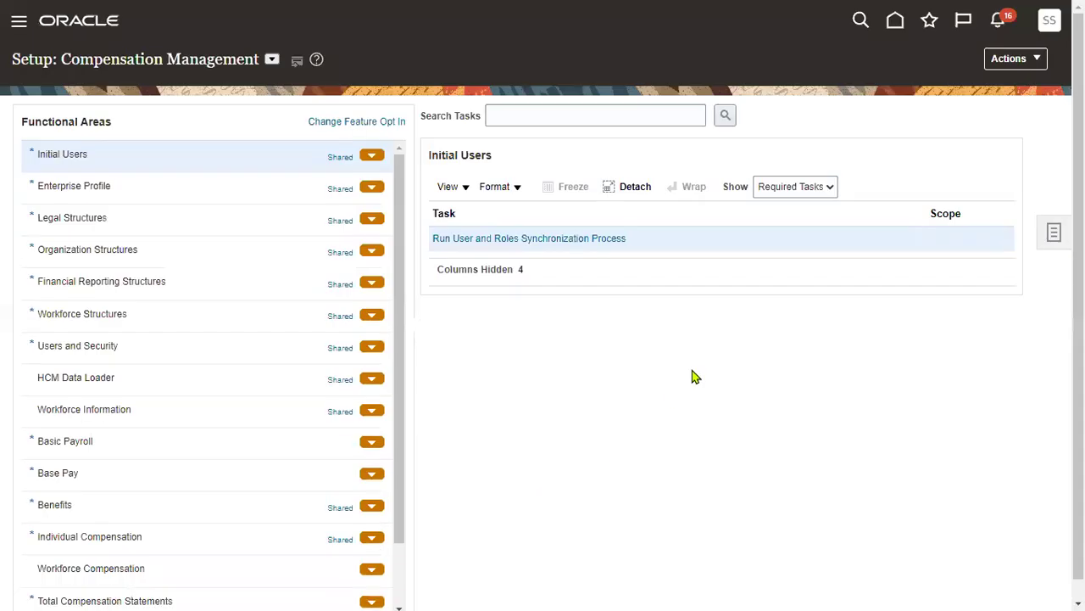
click(275, 62)
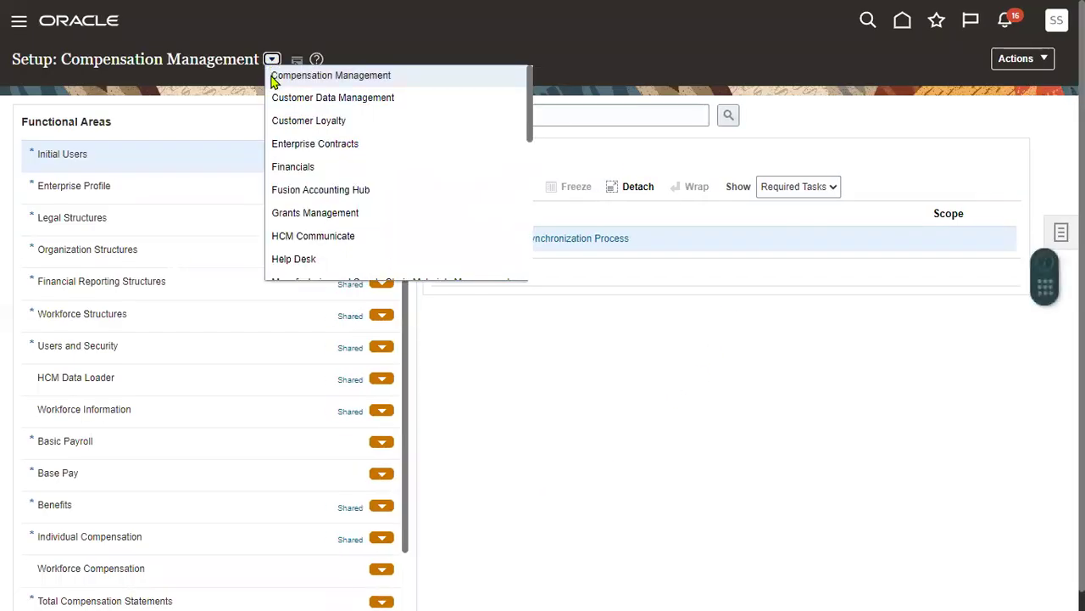
click(292, 170)
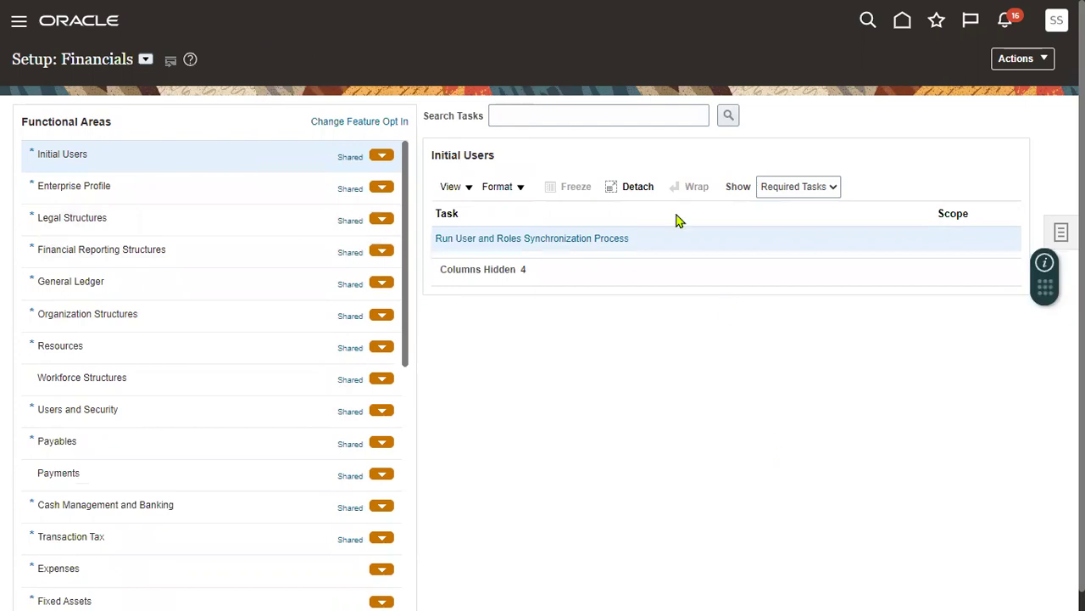
click(530, 115)
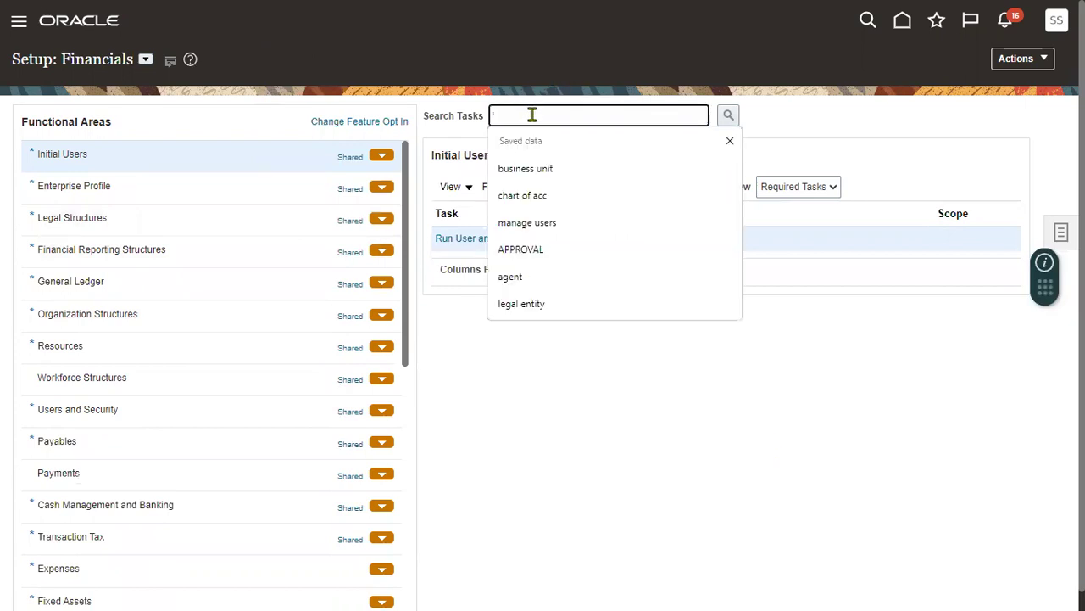
click(534, 197)
- Run the 'chart of acc' task search and open Manage Chart of Accounts Value Set Values
click(729, 116)
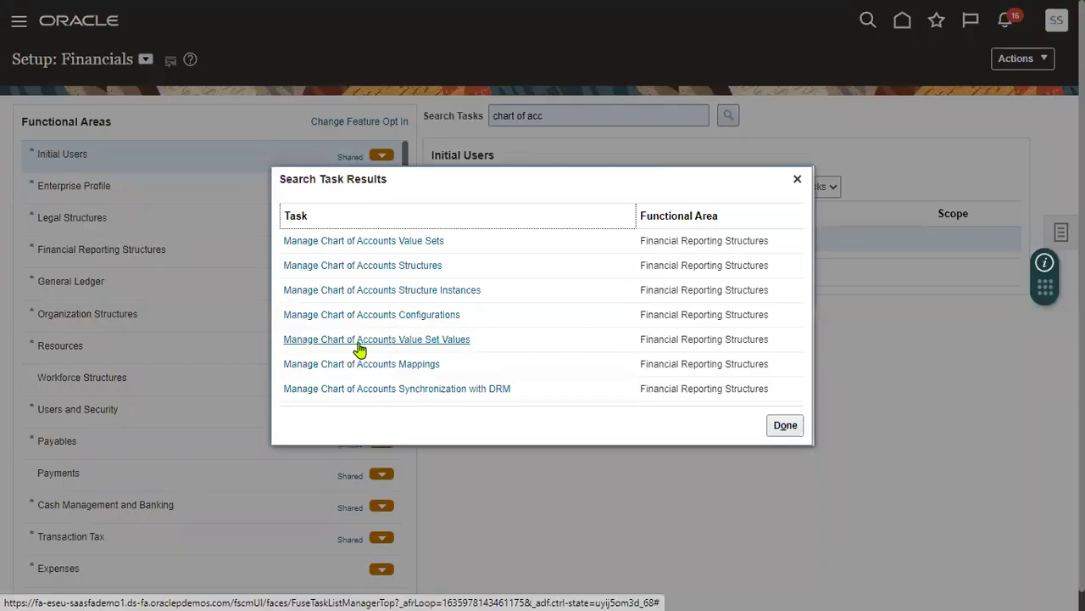
click(388, 343)
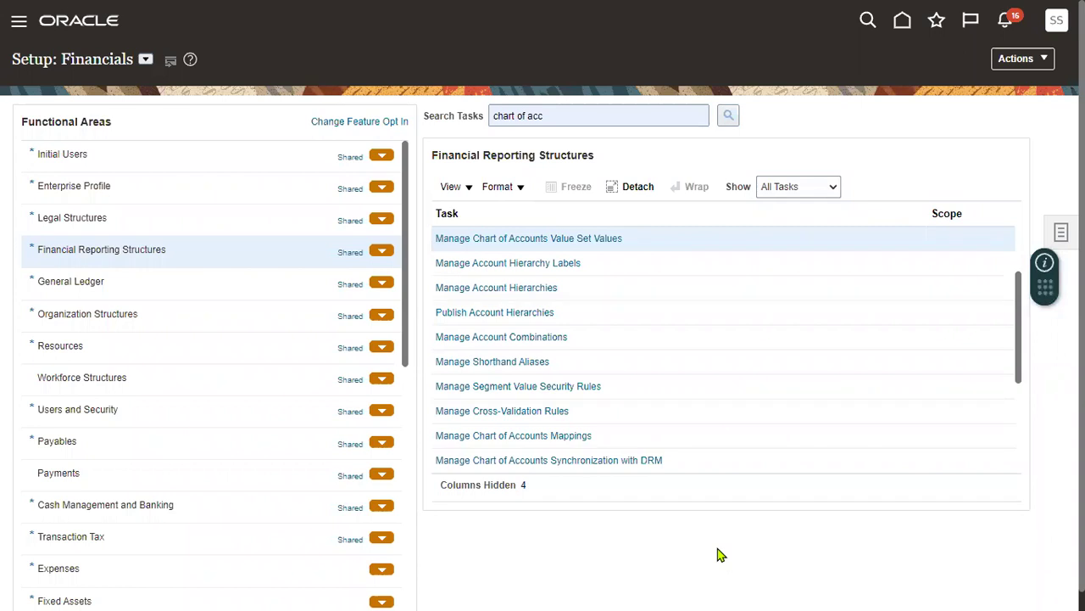
click(599, 240)
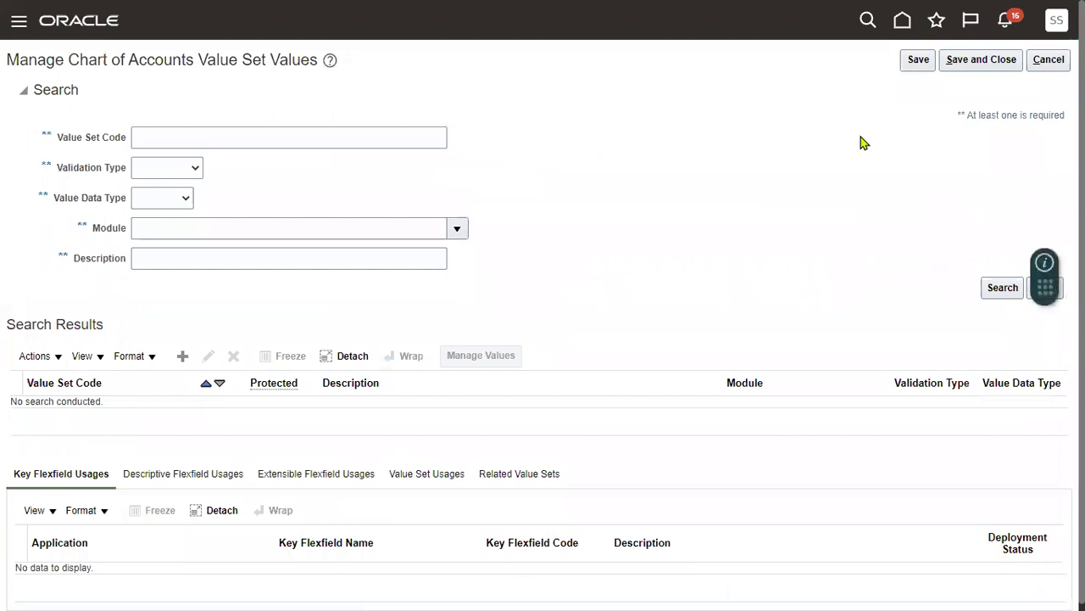
- Look up the Corporate Account value set code and open Manage Values to list its values
click(227, 136)
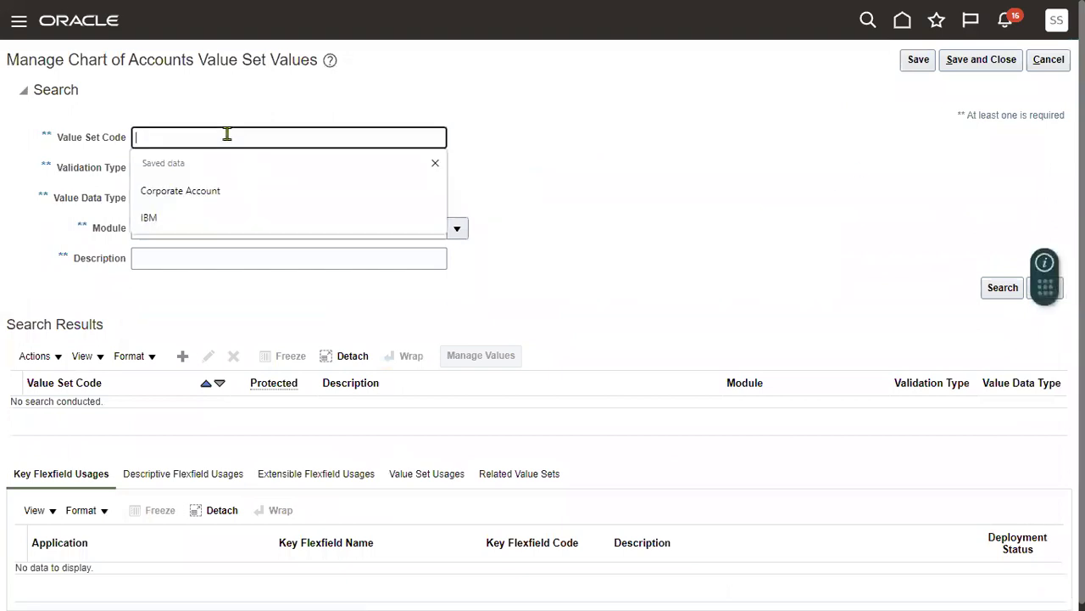
click(212, 190)
click(1001, 288)
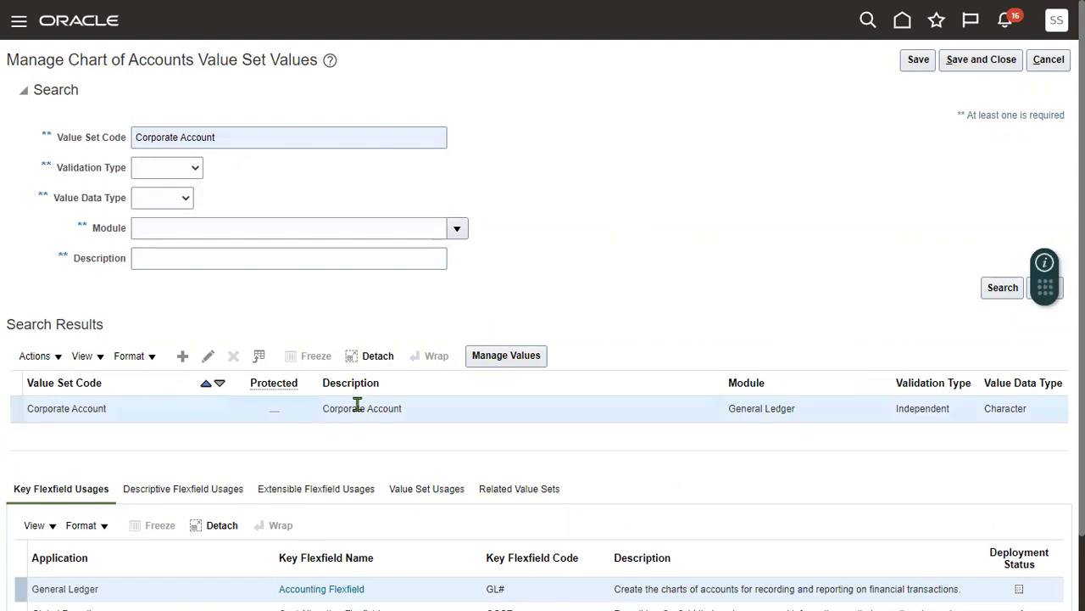
click(507, 356)
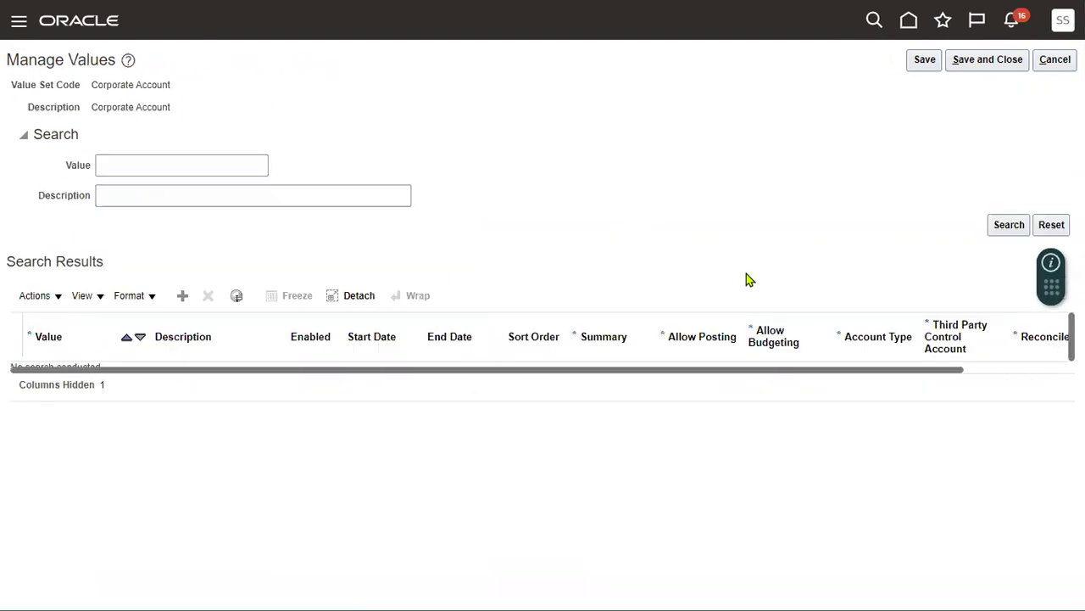
click(1009, 225)
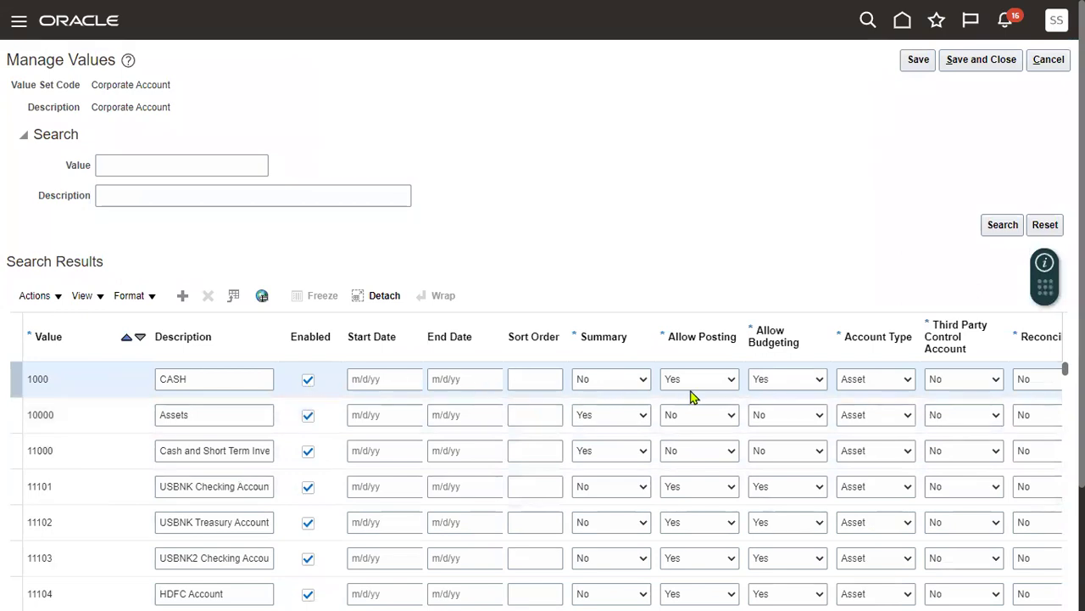
- Show the Account Type choices for account 1000 CASH
click(908, 381)
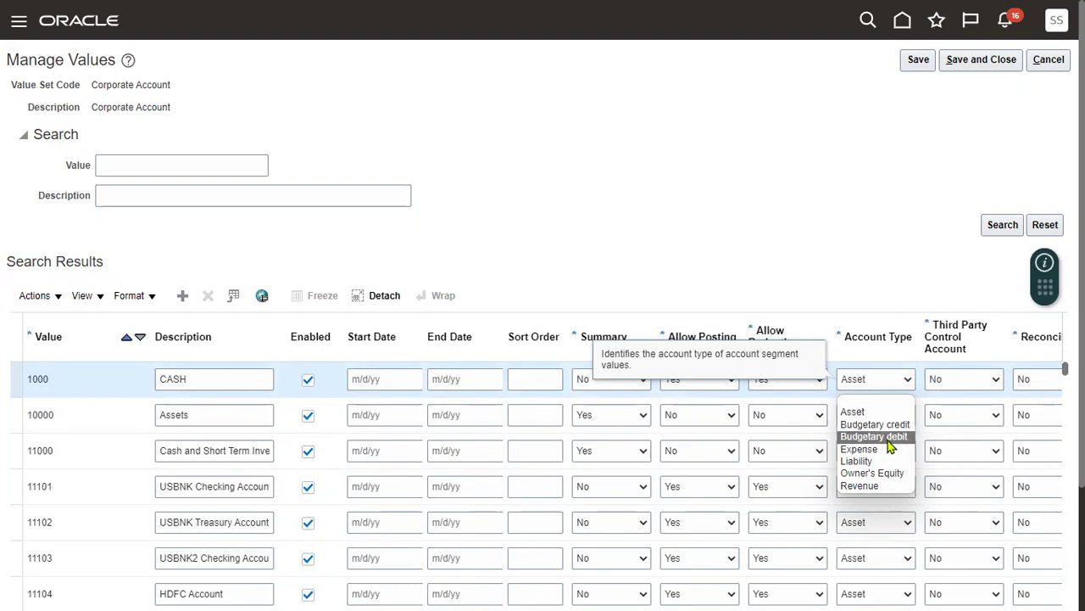
- Keep account 1000 as Asset, review the HDFC Account row 11104, then save and close
click(827, 241)
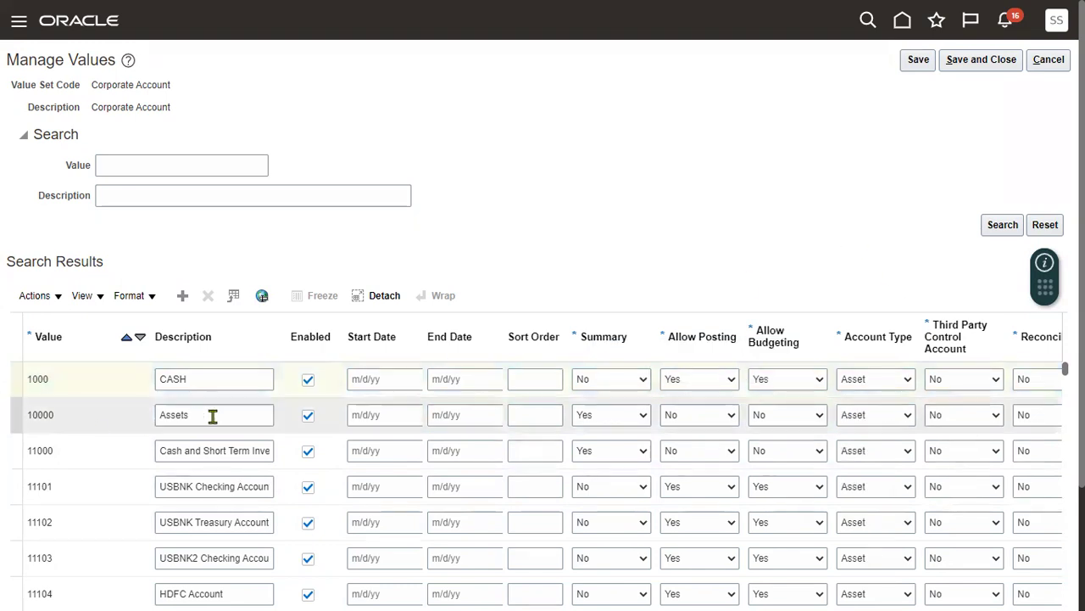
click(230, 594)
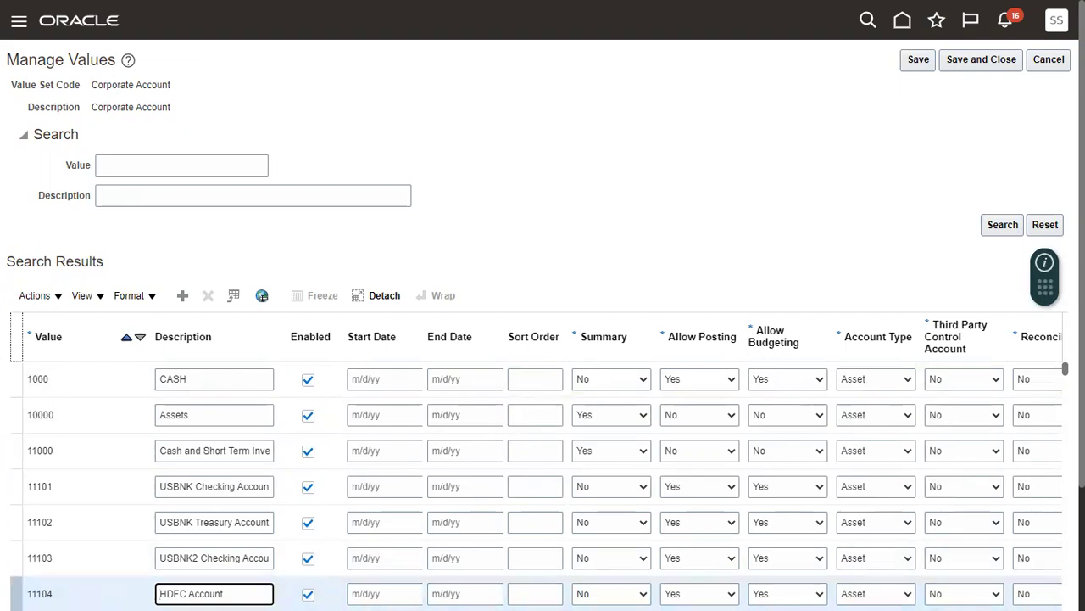
scroll(944, 531, down, 2)
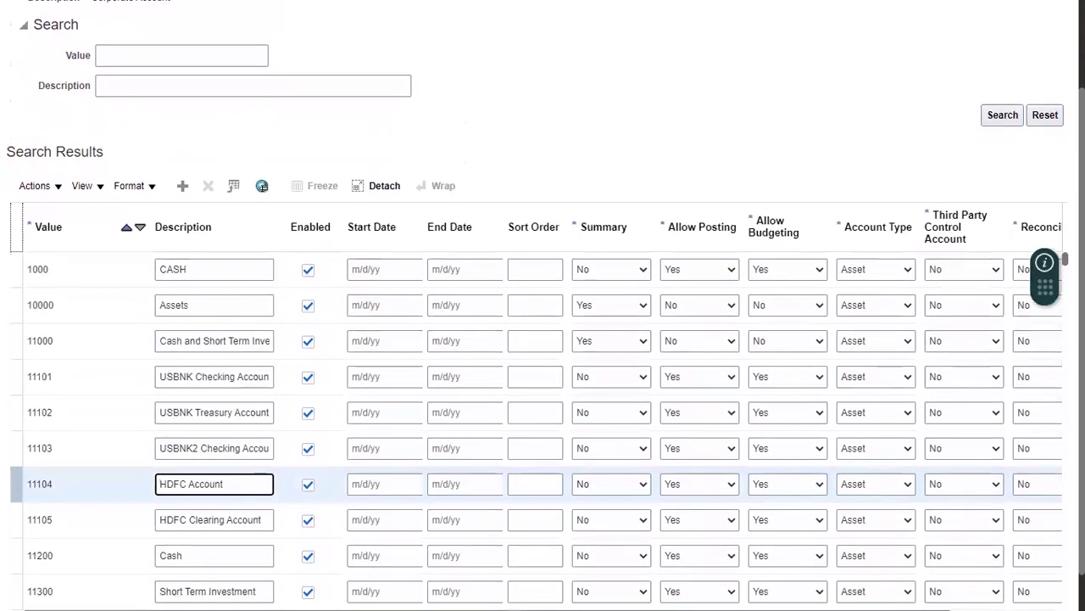
scroll(865, 485, down, 3)
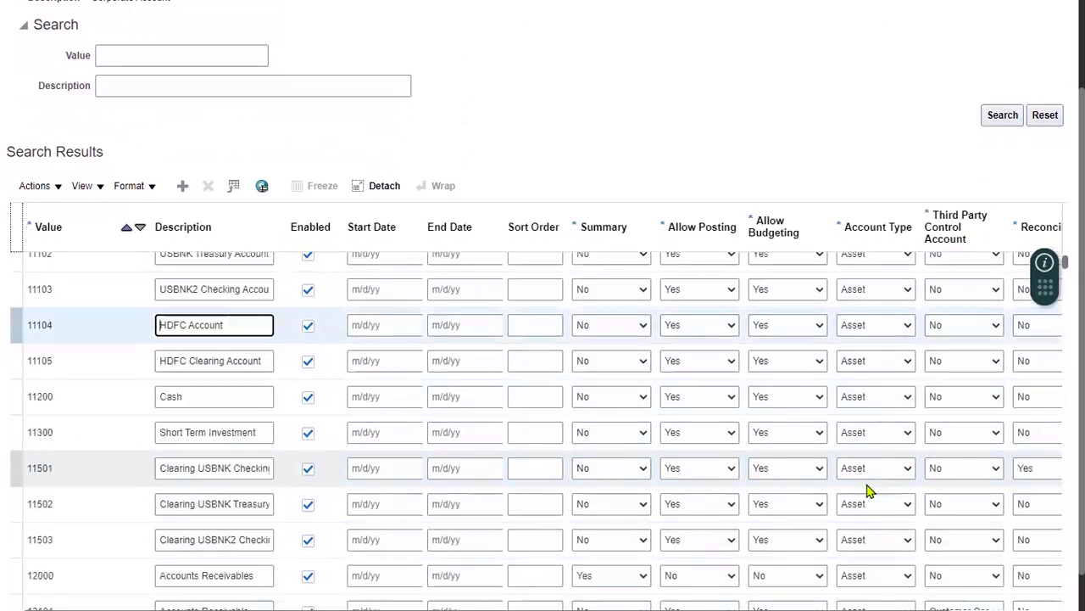
scroll(851, 358, up, 5)
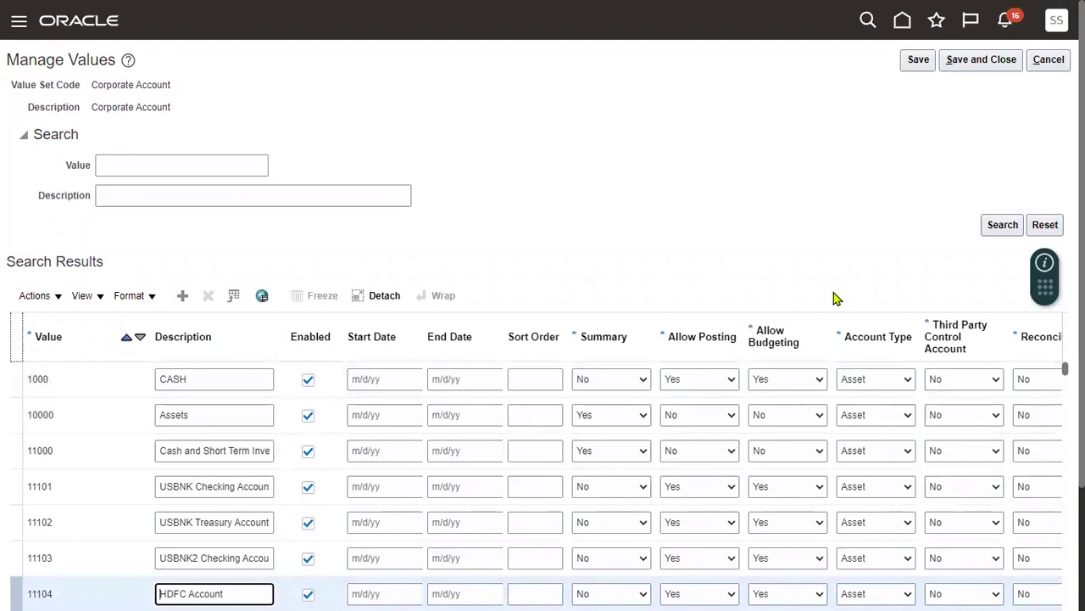
click(993, 66)
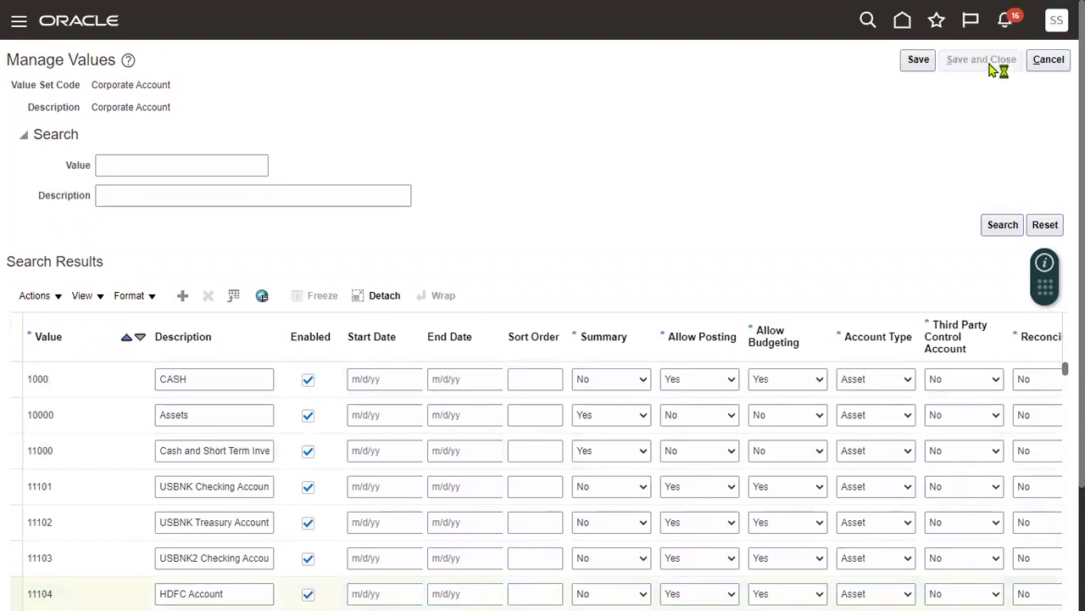